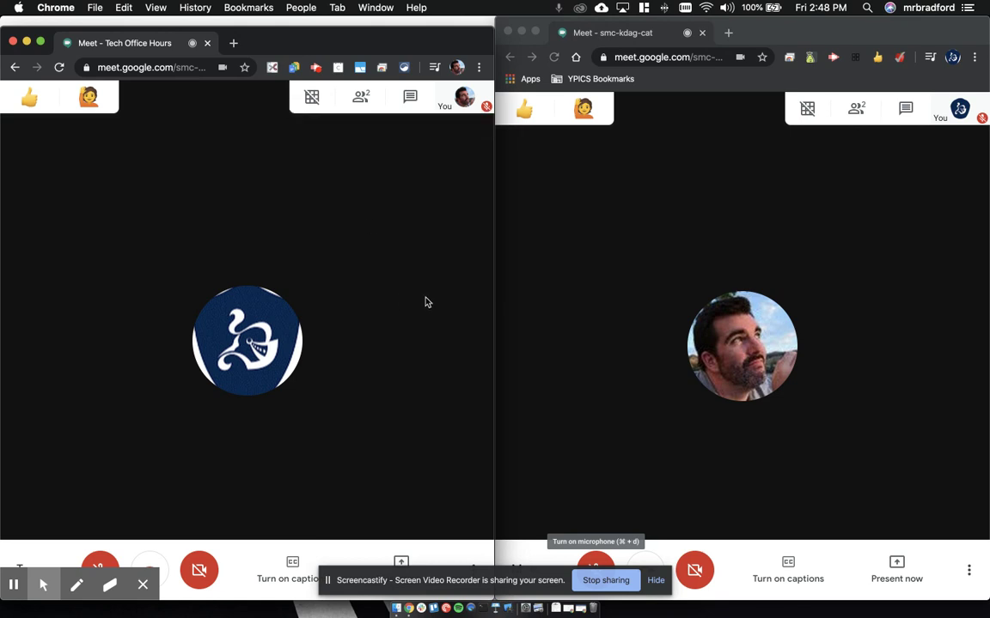
Step: Raise the demo student's hand in the smc-kdag-cat meeting and lower it from the Tech Office Hours window's notification
left_click(640, 266)
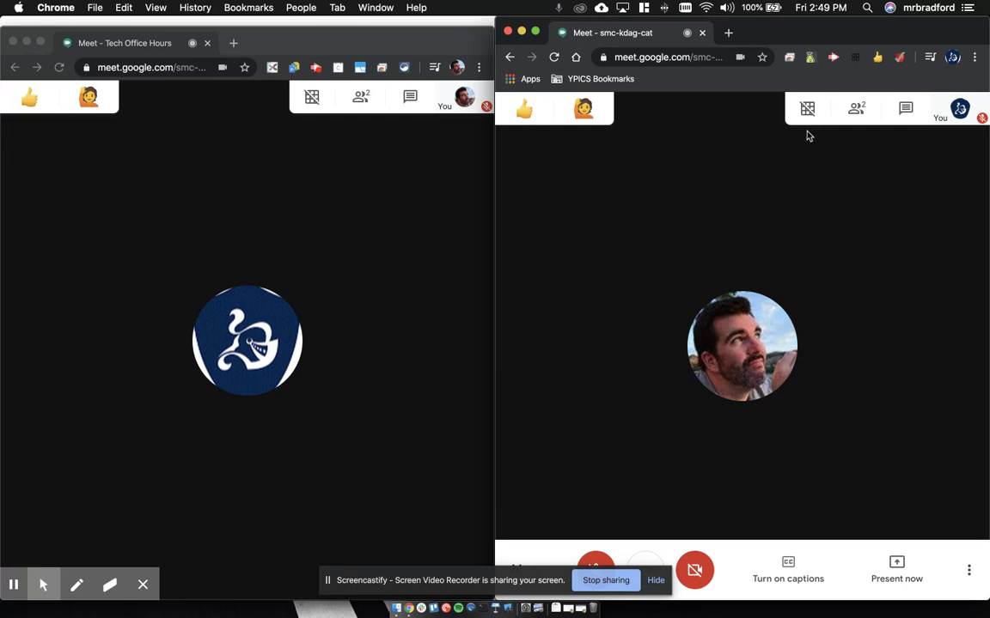
left_click(586, 108)
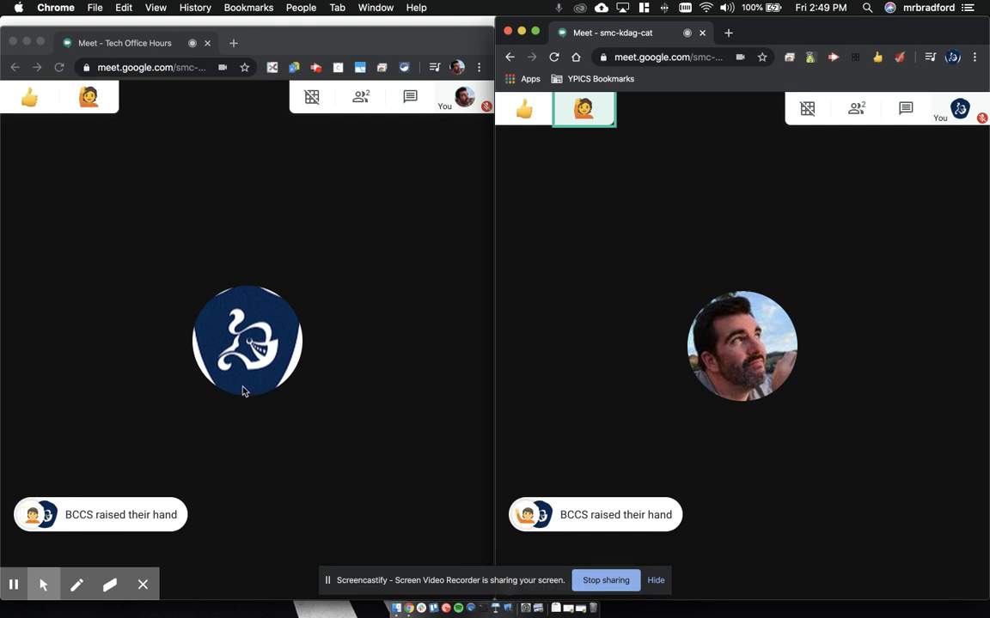
mouse_move(93, 503)
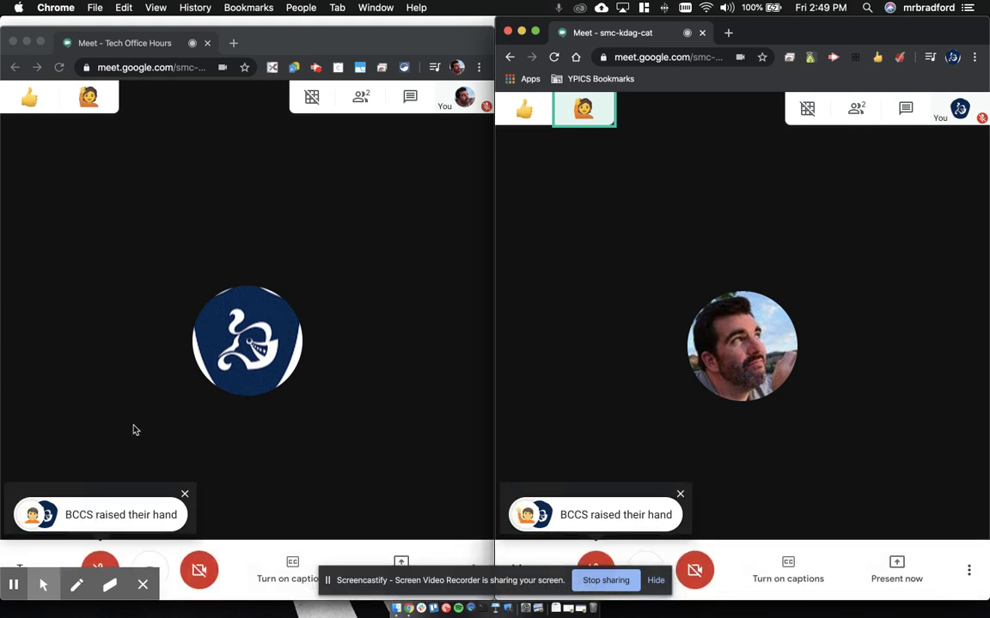
left_click(28, 513)
left_click(31, 515)
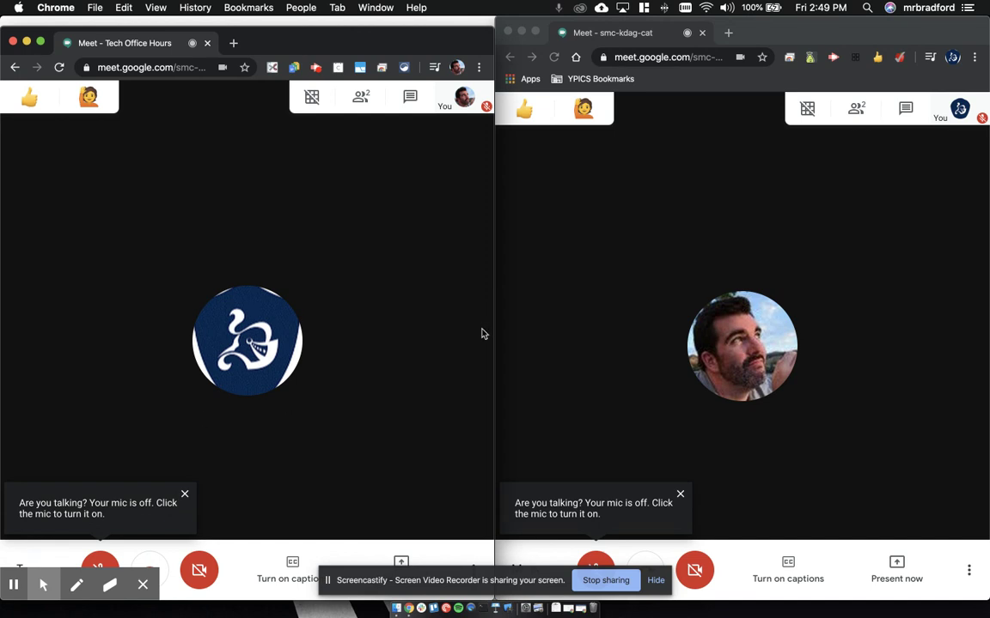
Step: Send a Thumbs up reaction from the demo student's meeting window and another from the Tech Office Hours window
left_click(563, 264)
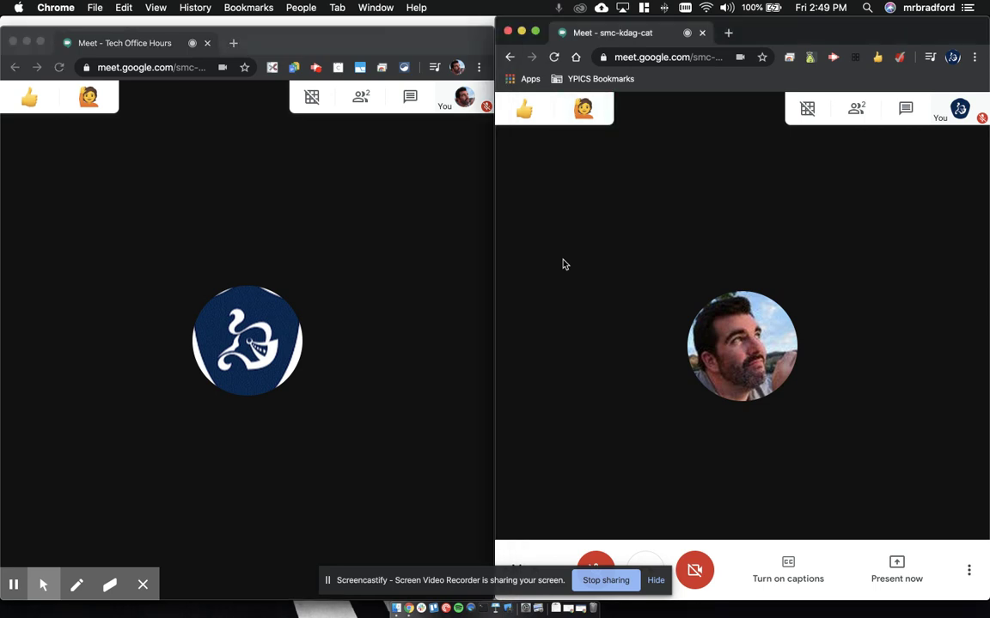
mouse_move(532, 123)
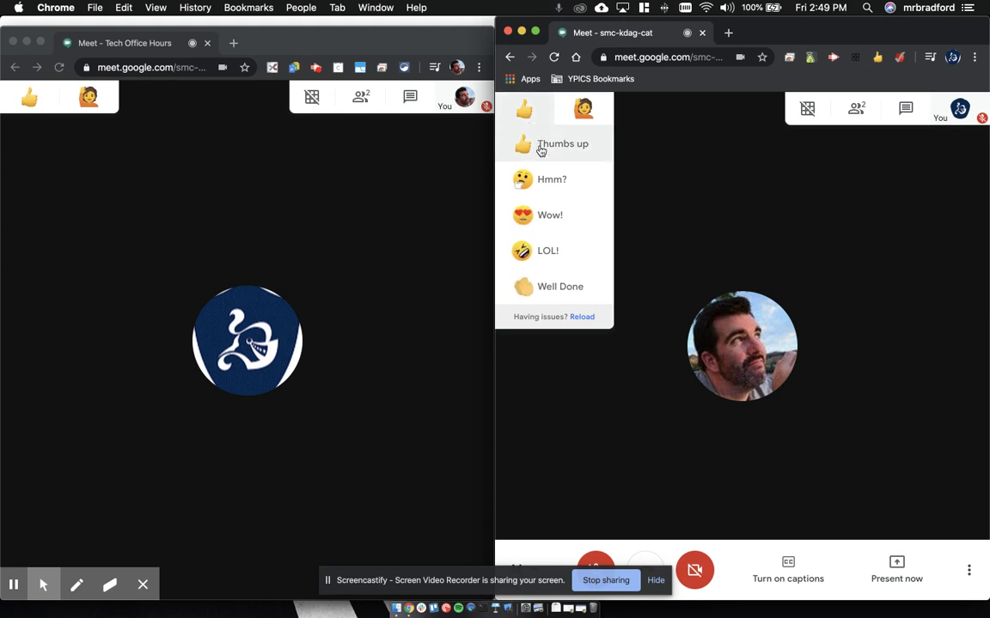
left_click(540, 150)
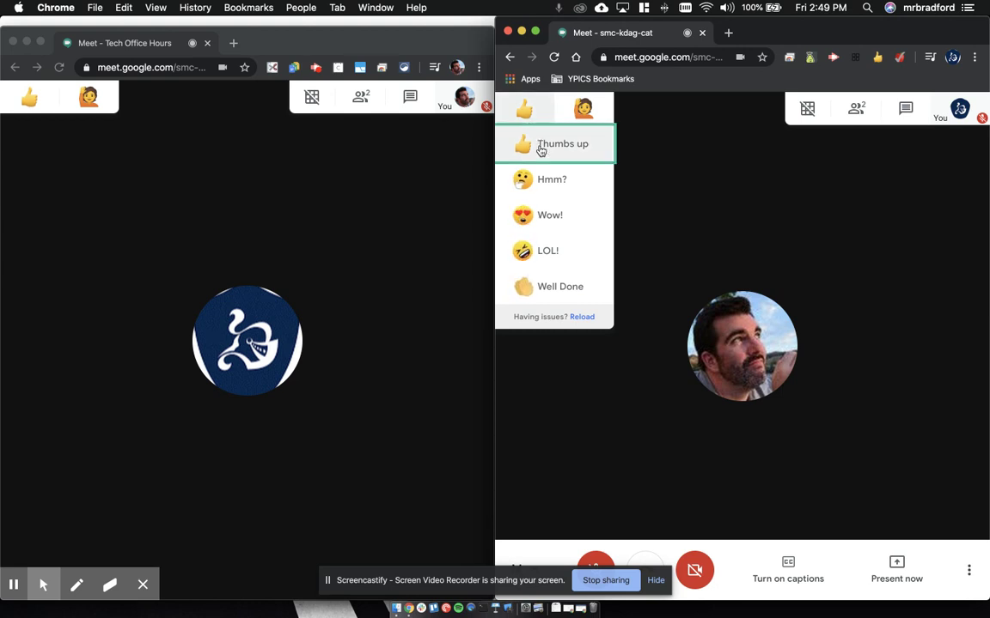
left_click(33, 98)
left_click(46, 133)
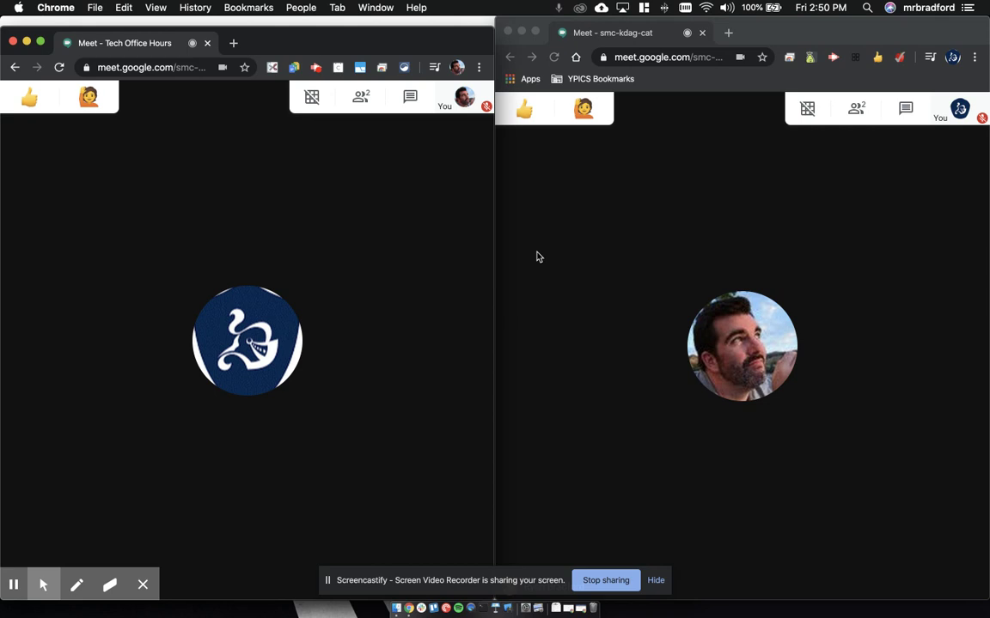
Step: Start attendance in the demo student's meeting and allow Meet Attendance to access the demo student's Google account
left_click(575, 230)
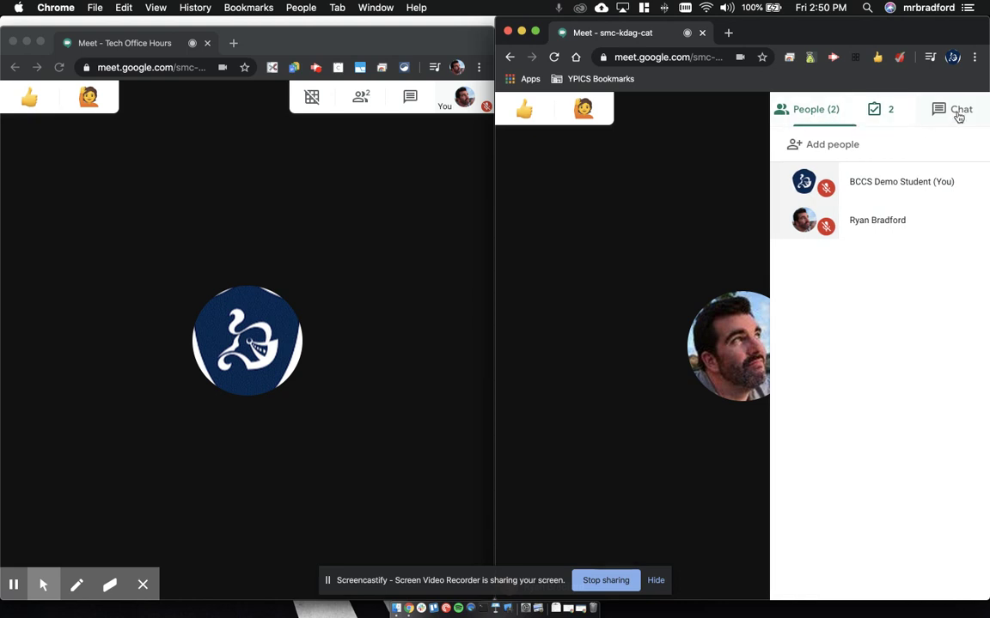
left_click(878, 114)
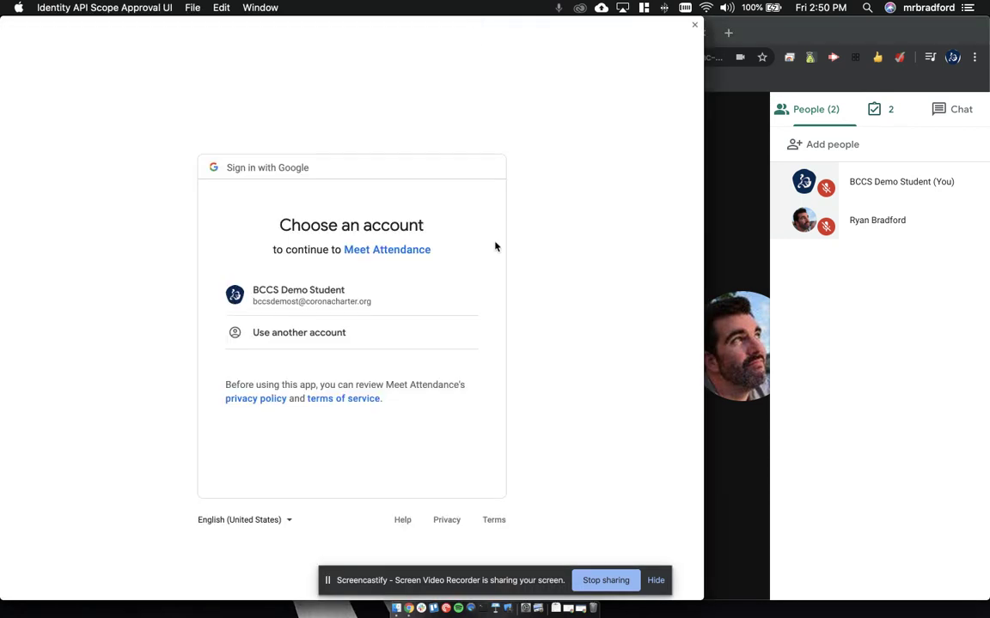
left_click(335, 291)
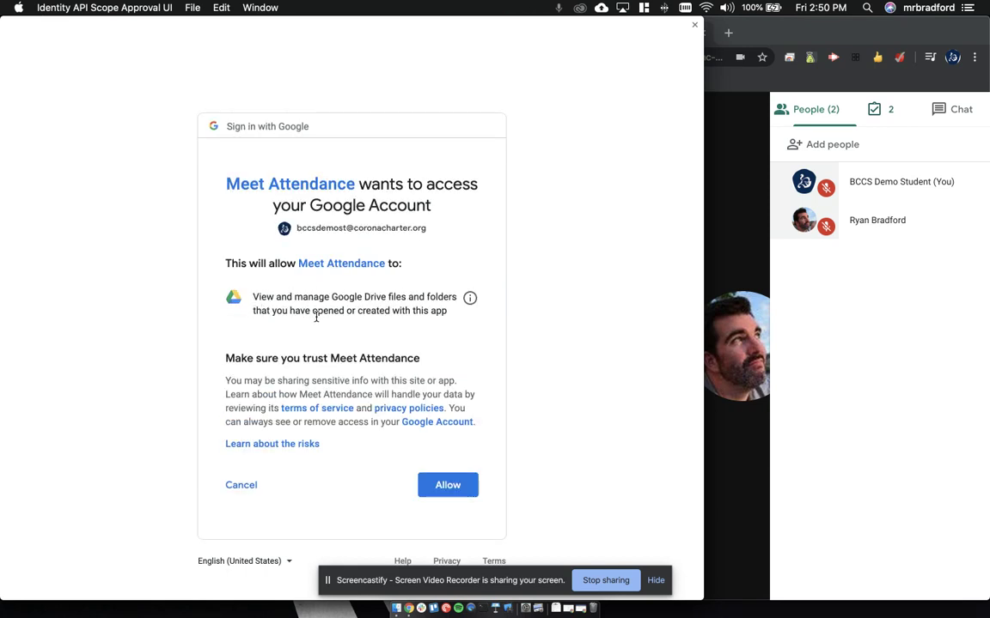
left_click(441, 486)
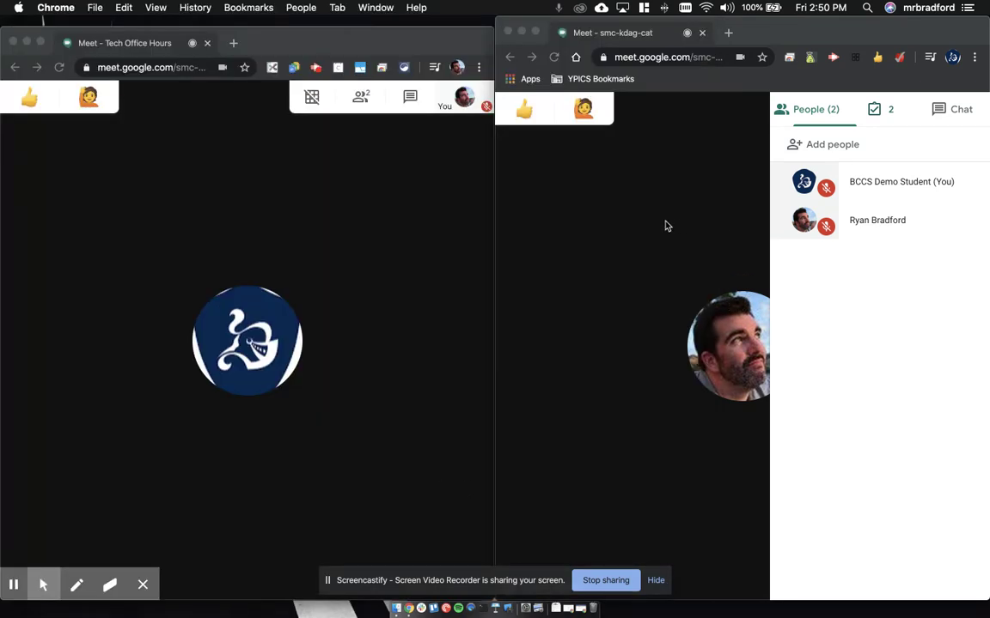
Step: Try to create an attendance sheet with the Meet Attendance extension and open it
left_click(896, 58)
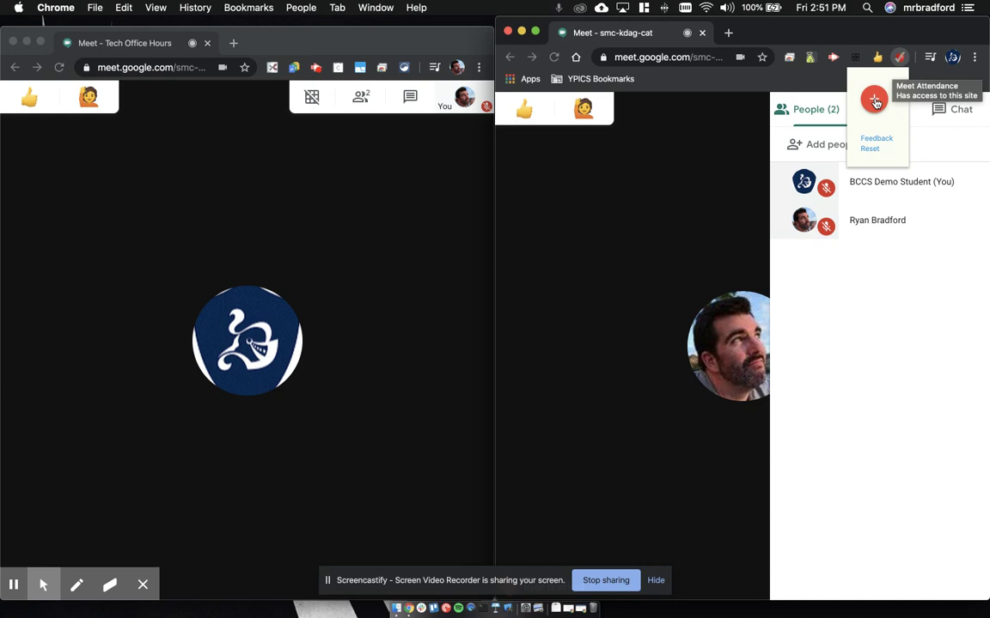
left_click(873, 100)
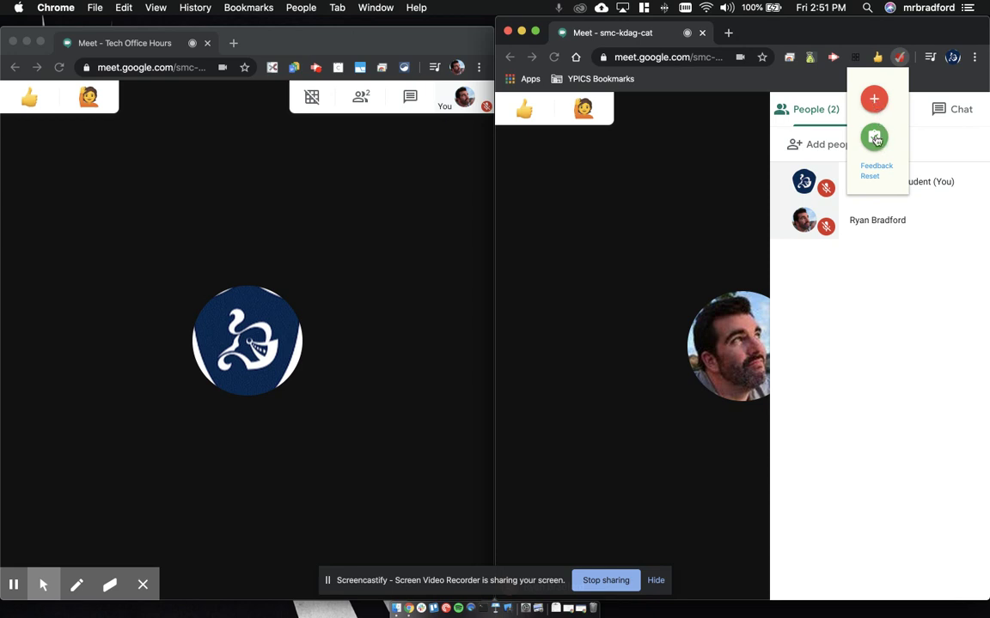
left_click(875, 139)
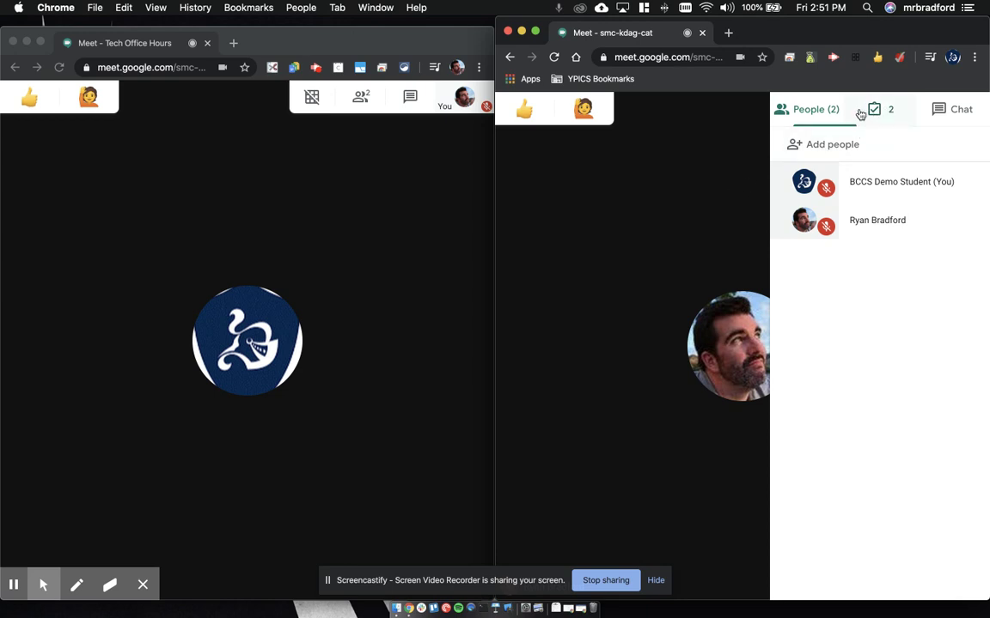
Step: Try to open the attendance sheet from the meeting's participant list twice and close the resulting pages
left_click(891, 114)
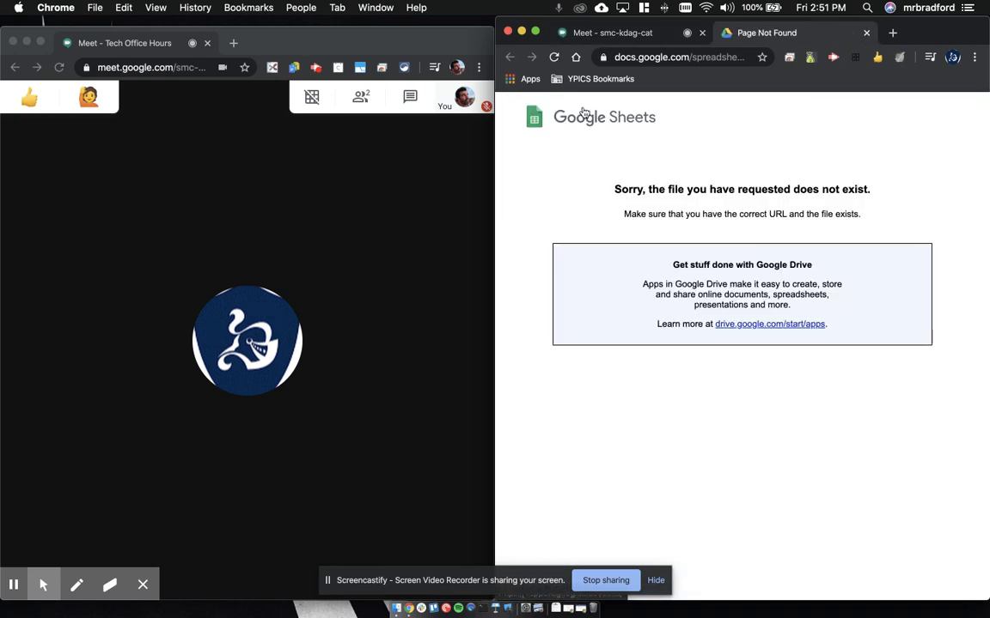
left_click(614, 32)
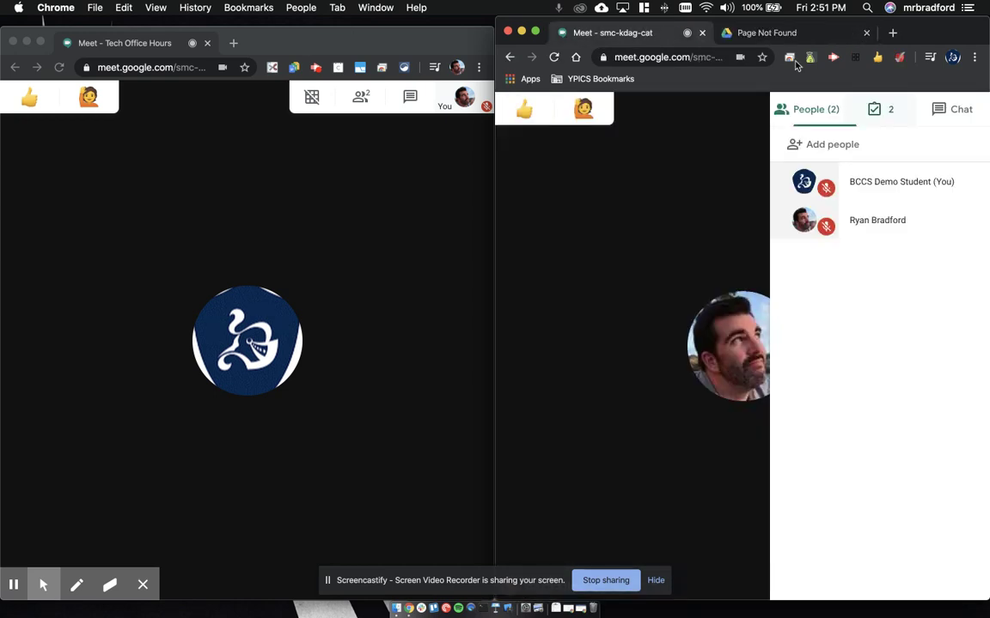
left_click(877, 107)
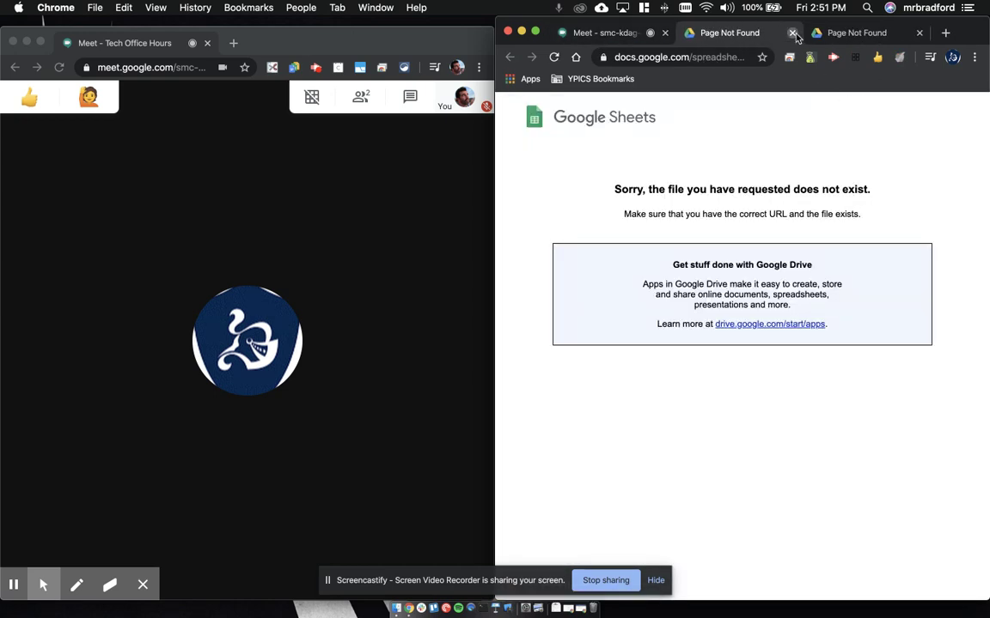
left_click(791, 32)
left_click(791, 33)
Step: Reset the Meet Attendance extension and create a new attendance sheet
left_click(898, 56)
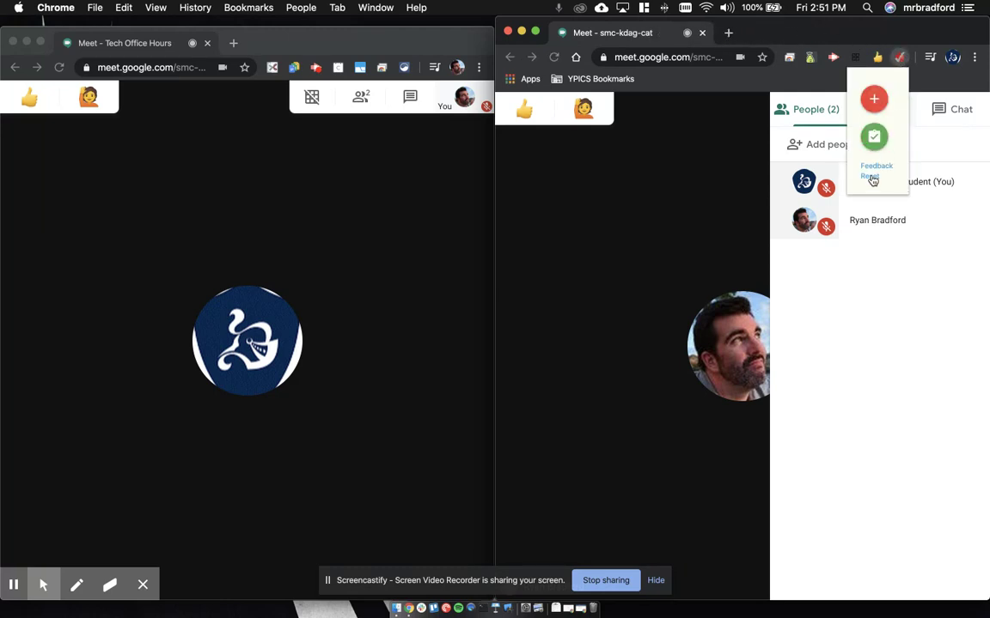
left_click(872, 178)
left_click(875, 103)
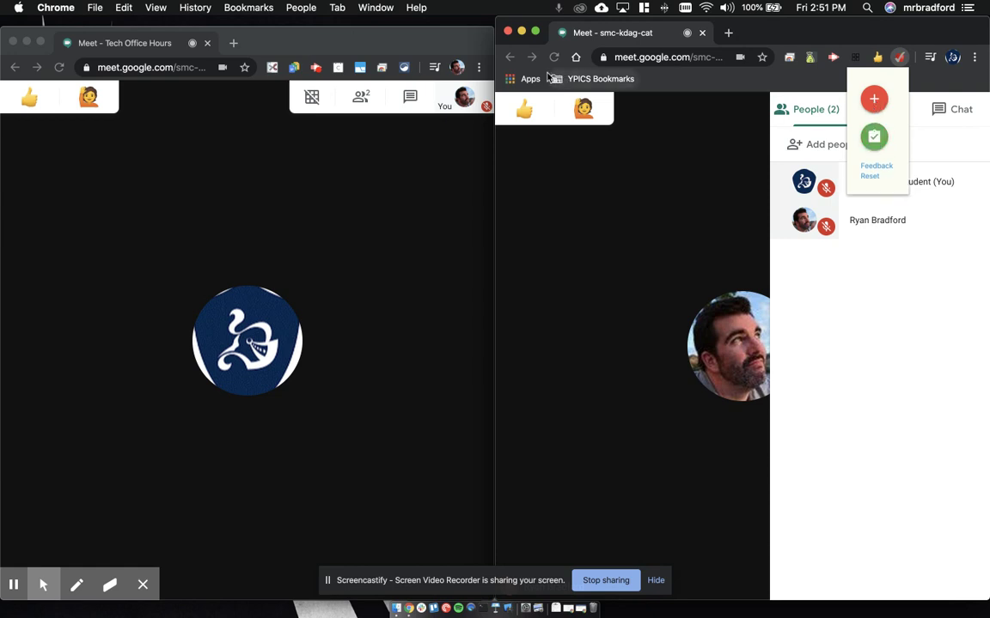
Step: Reload the smc-kdag-cat meeting page and rejoin the call with camera and microphone off
left_click(553, 57)
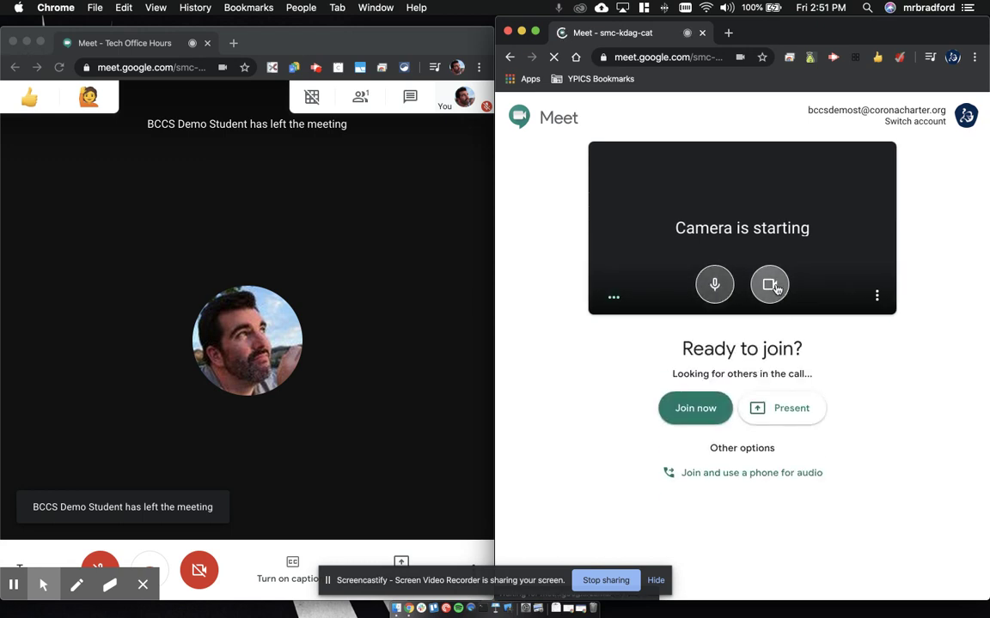
left_click(775, 288)
left_click(716, 286)
left_click(695, 435)
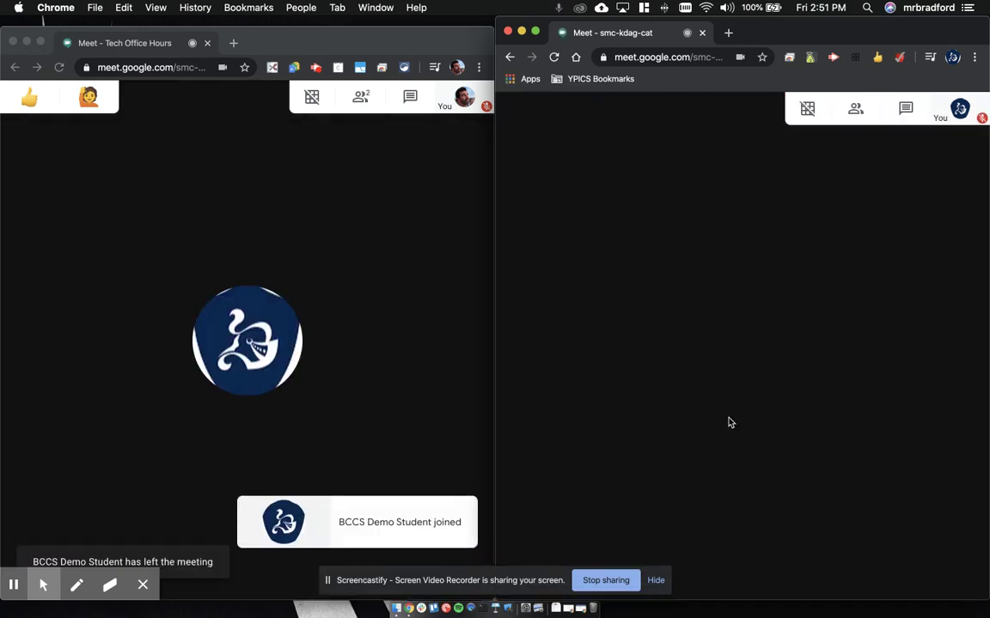
Step: Record the participants' attendance in the Google Sheet from the people list, dismiss the edit history tip and select cell A5
left_click(857, 110)
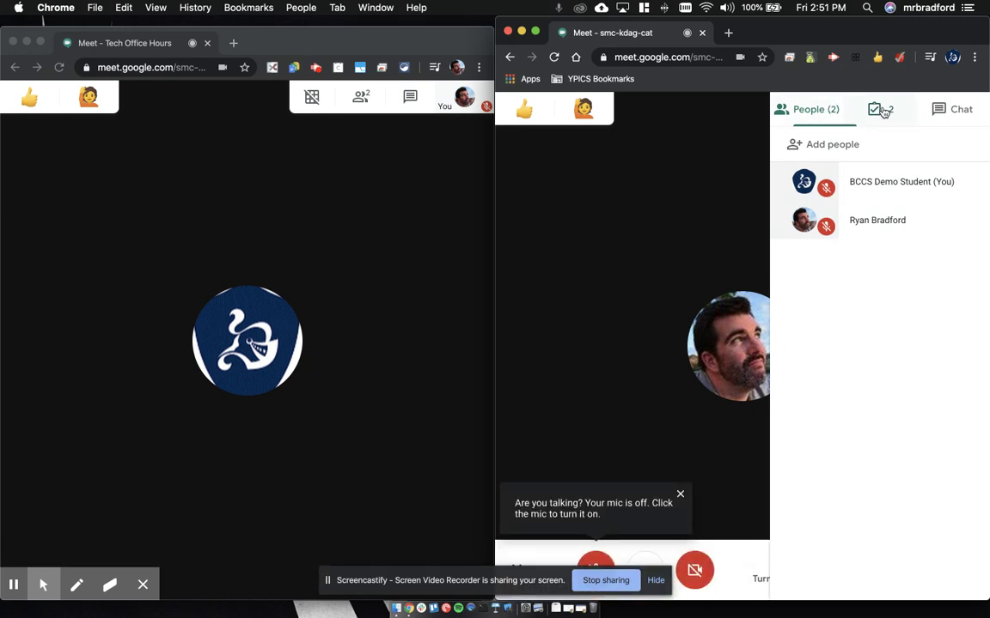
left_click(883, 113)
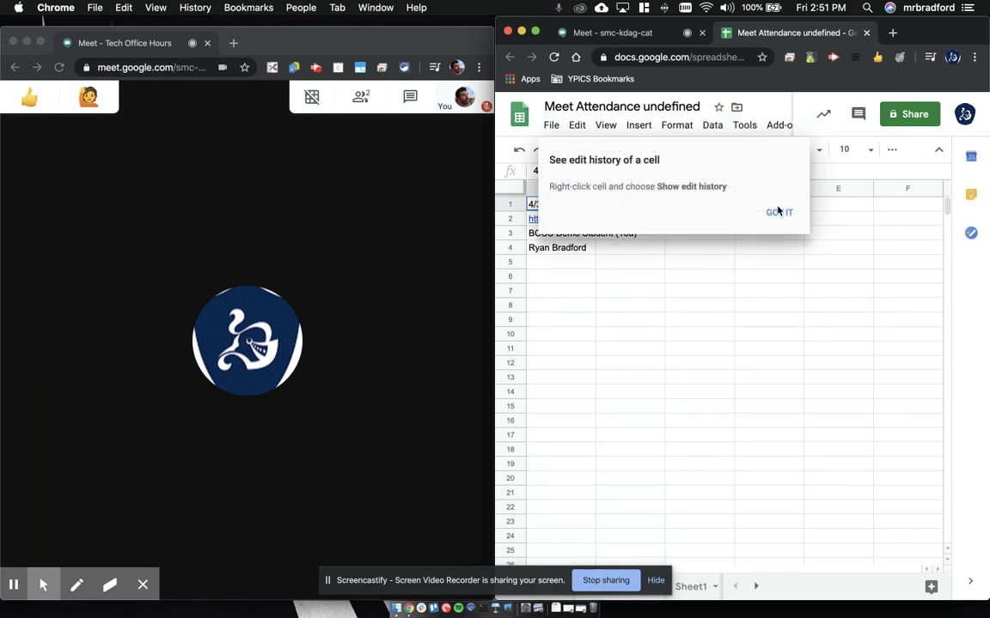
left_click(777, 212)
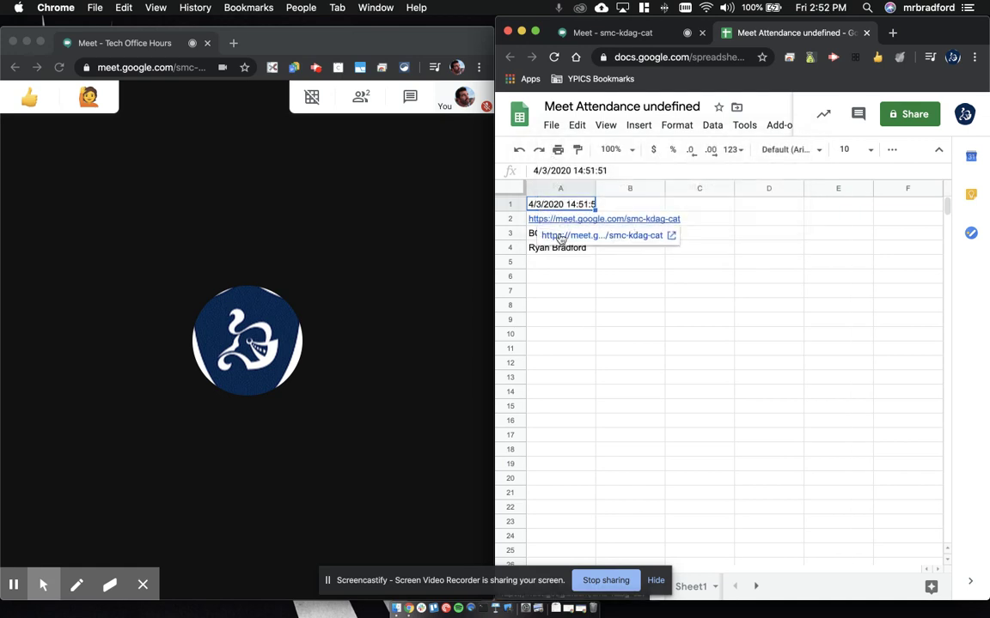
left_click(569, 261)
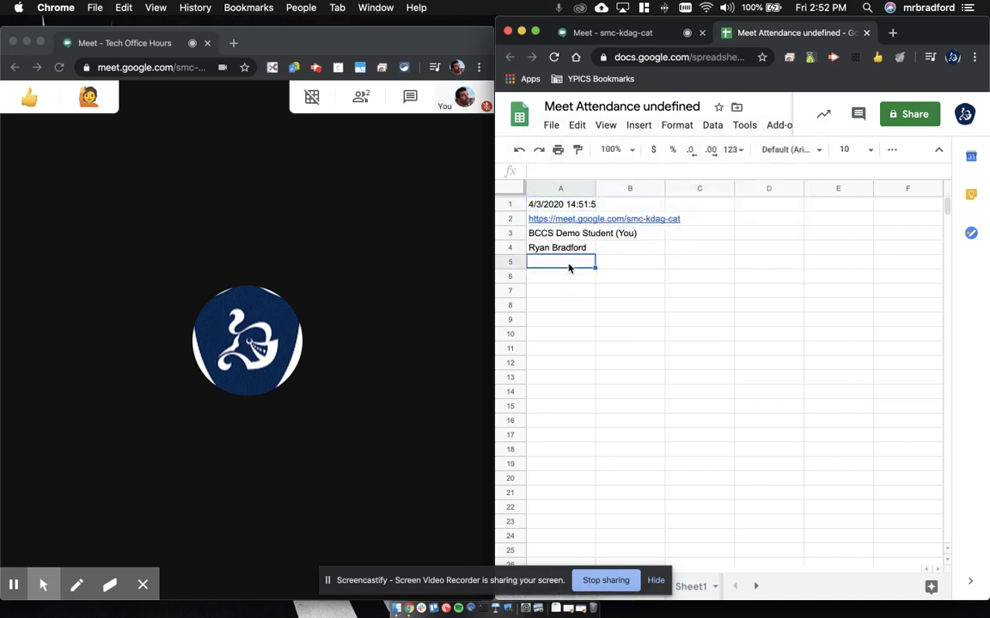
Step: Reopen the attendance sheet from the meeting's people list, examine the rows below the names and return to the Meet windows
left_click(640, 36)
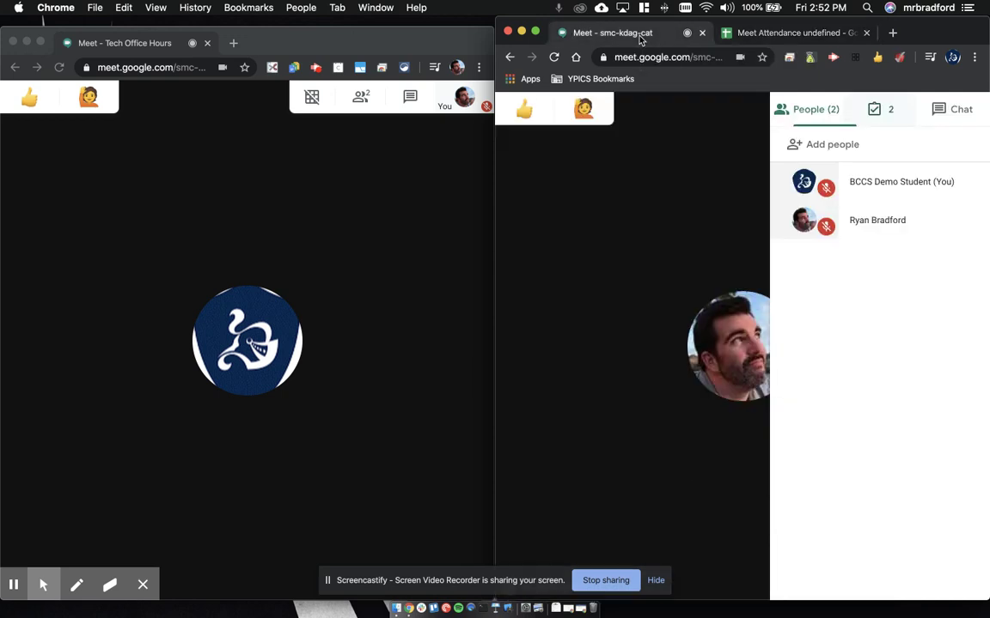
left_click(889, 113)
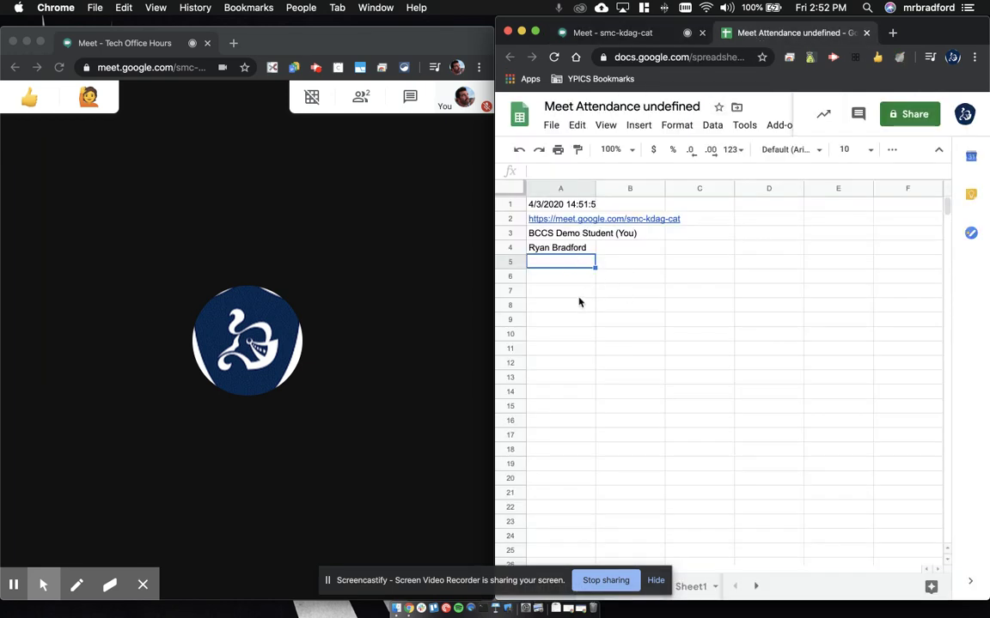
left_click(576, 290)
left_click(563, 266)
left_click(618, 32)
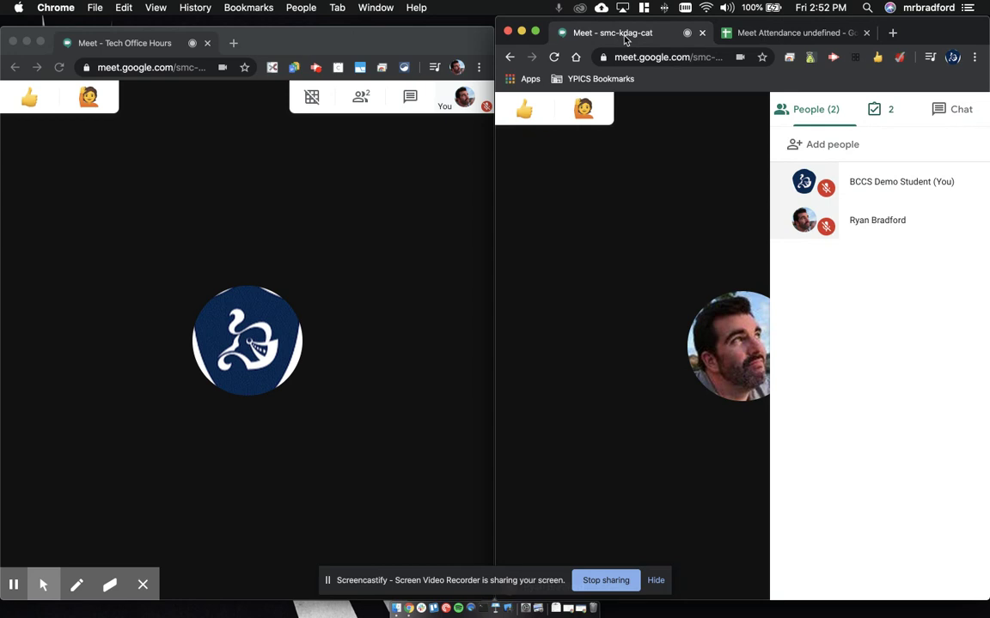
left_click(436, 43)
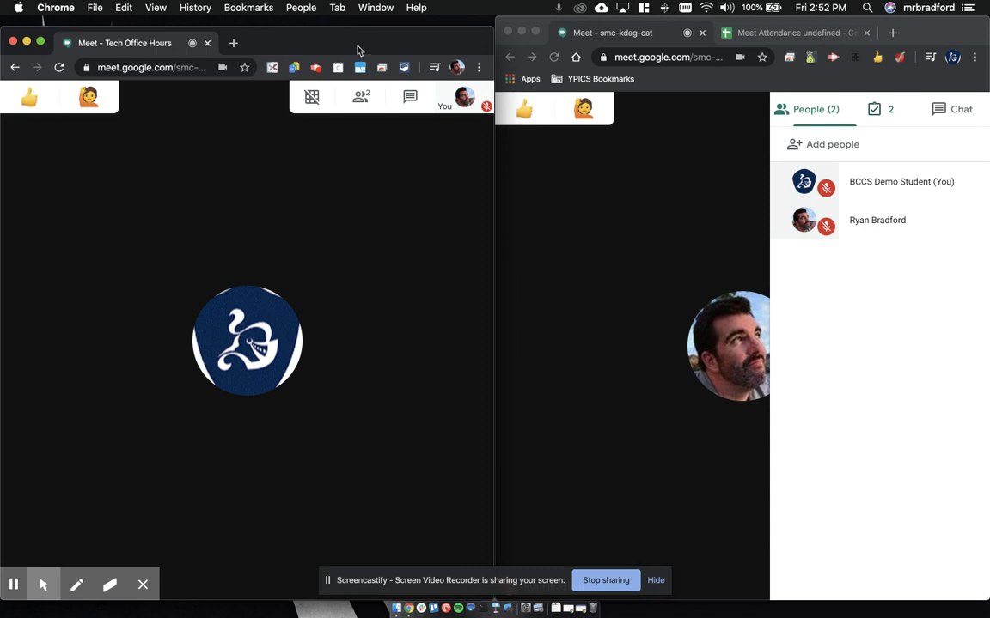